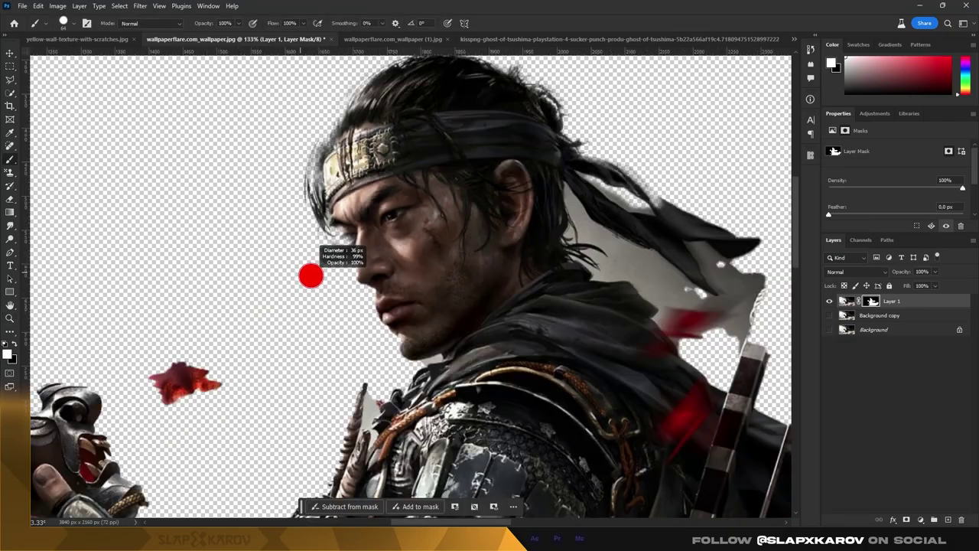
# Step: Paint black and white on Layer 1's mask around the face, hand and cape
pyautogui.press('x')
pyautogui.scroll(3, 413, 283)
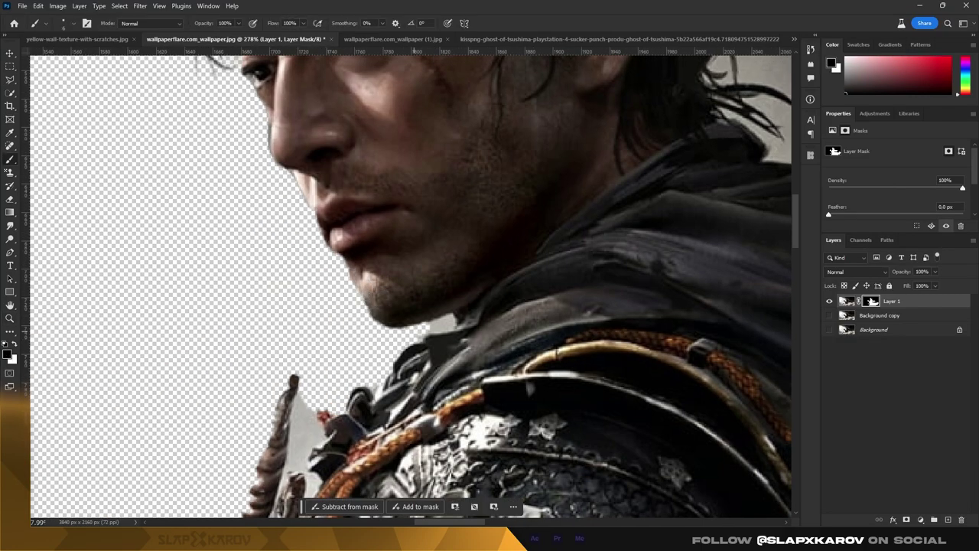
pyautogui.scroll(-3, 413, 283)
pyautogui.scroll(-3, 413, 283)
pyautogui.scroll(-5, 329, 221)
pyautogui.scroll(5, 329, 222)
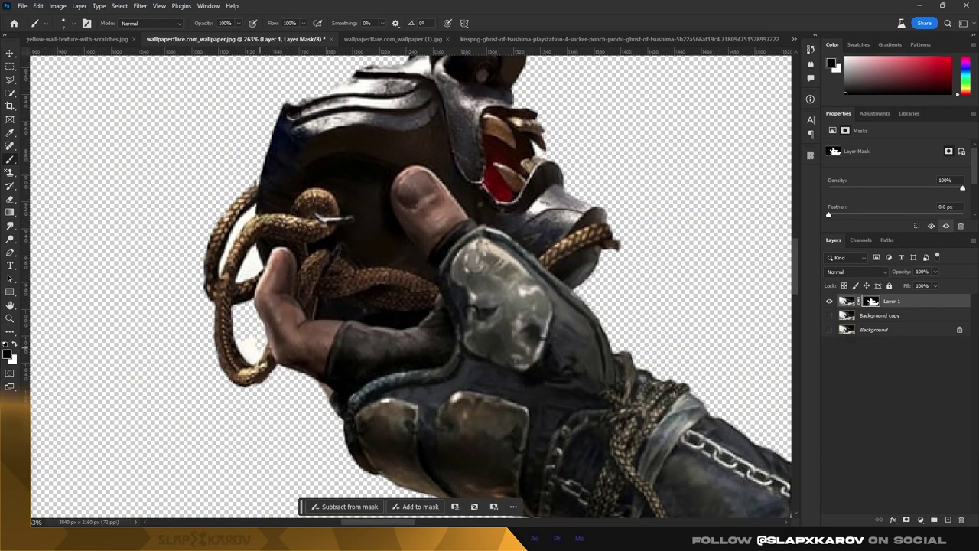
pyautogui.press('x')
pyautogui.scroll(-3, 250, 212)
pyautogui.scroll(2, 229, 283)
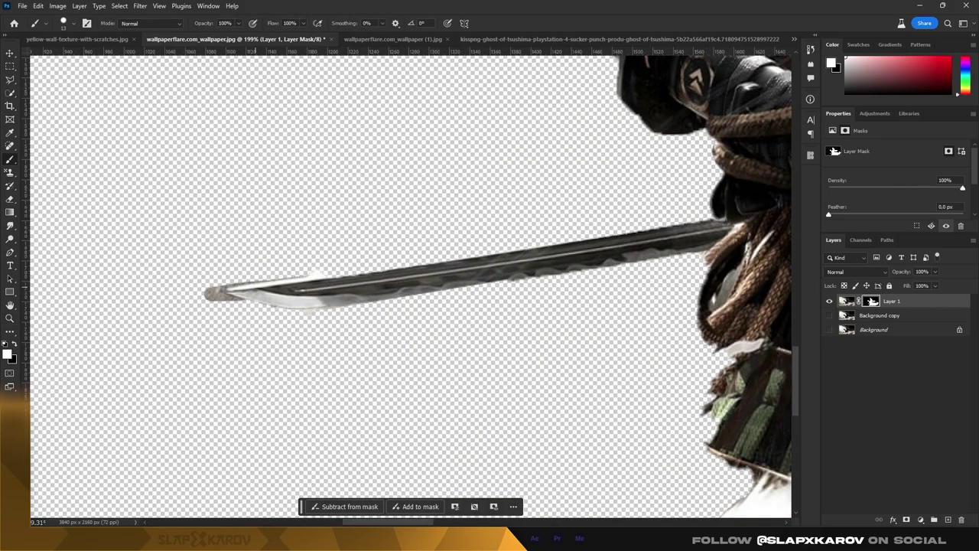
# Step: Hide the cut-out to check the original and select the area below the sword
pyautogui.click(829, 300)
pyautogui.press('w')
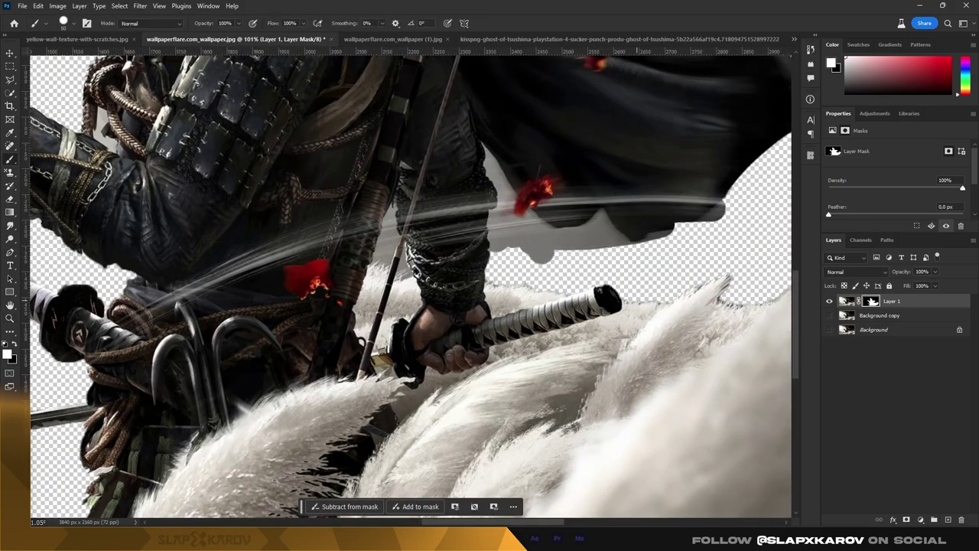
pyautogui.moveTo(429, 245); pyautogui.dragTo(547, 241)
pyautogui.hotkey('ctrl', 'd')
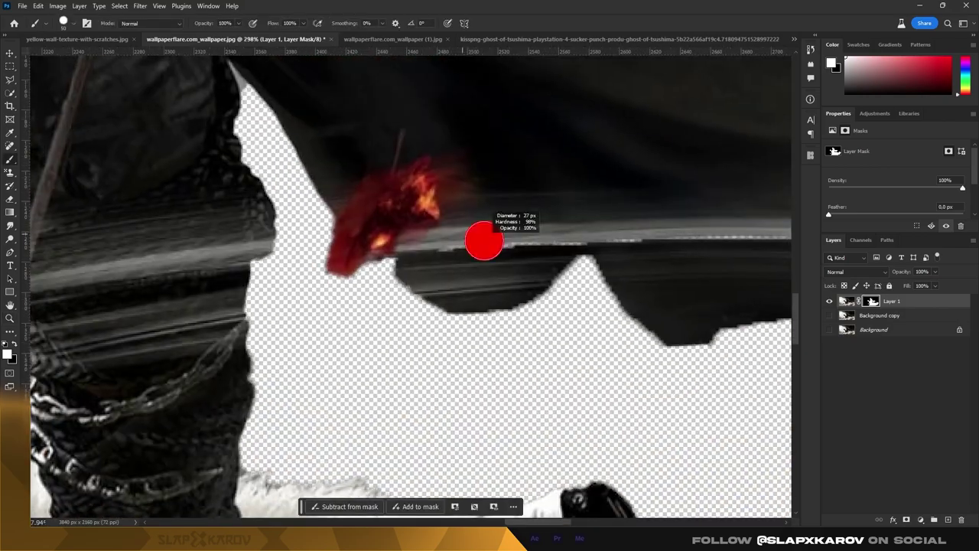
pyautogui.scroll(-5, 481, 240)
pyautogui.scroll(5, 481, 240)
# Step: Return to the Brush and finish refining the cut-out's mask edges
pyautogui.press('b')
pyautogui.scroll(-5, 411, 286)
pyautogui.scroll(5, 411, 285)
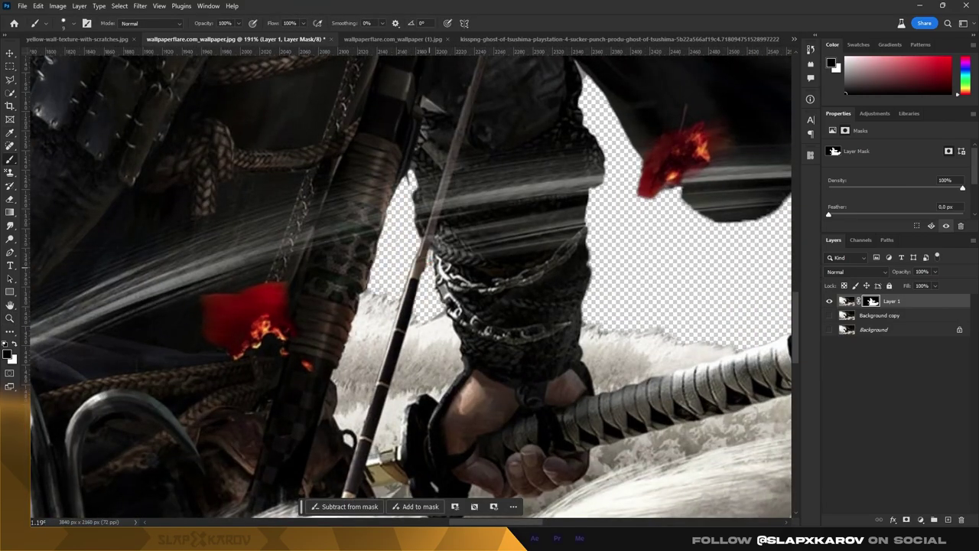
pyautogui.scroll(3, 434, 230)
pyautogui.scroll(-10, 435, 230)
# Step: Select the Background copy layer and bring up its layer options menu
pyautogui.press('z')
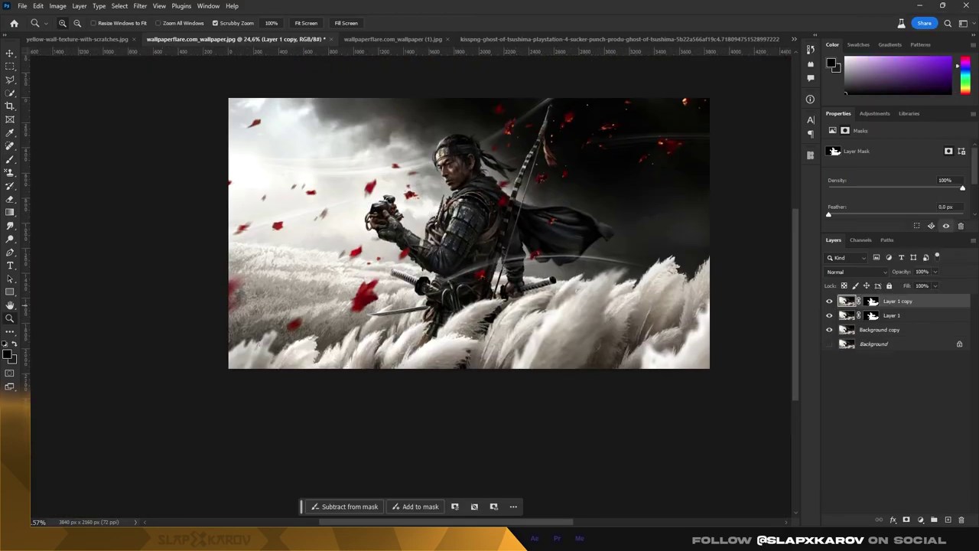
pyautogui.click(880, 329)
pyautogui.rightClick(880, 329)
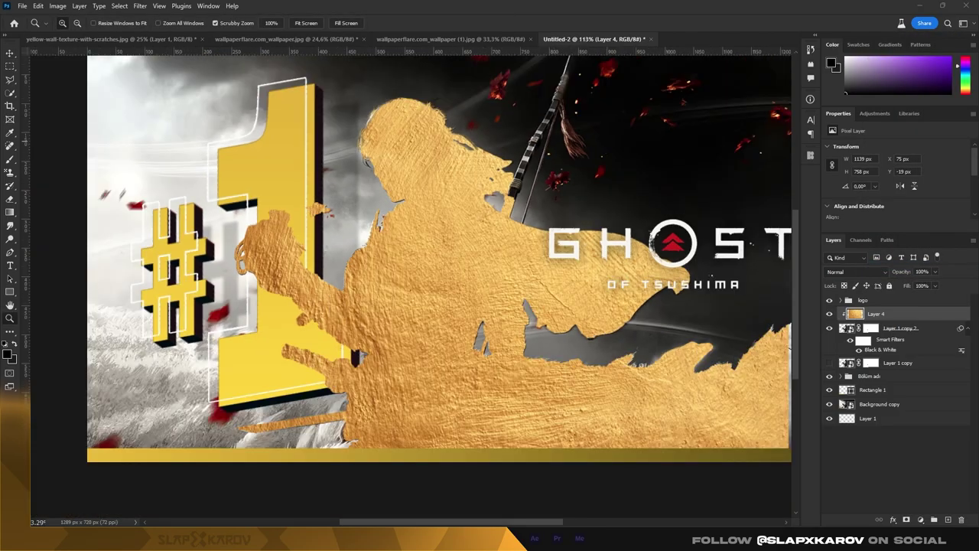
# Step: Commit Overlay blending for the gold layer and paint gold onto the glove
pyautogui.press('Return')
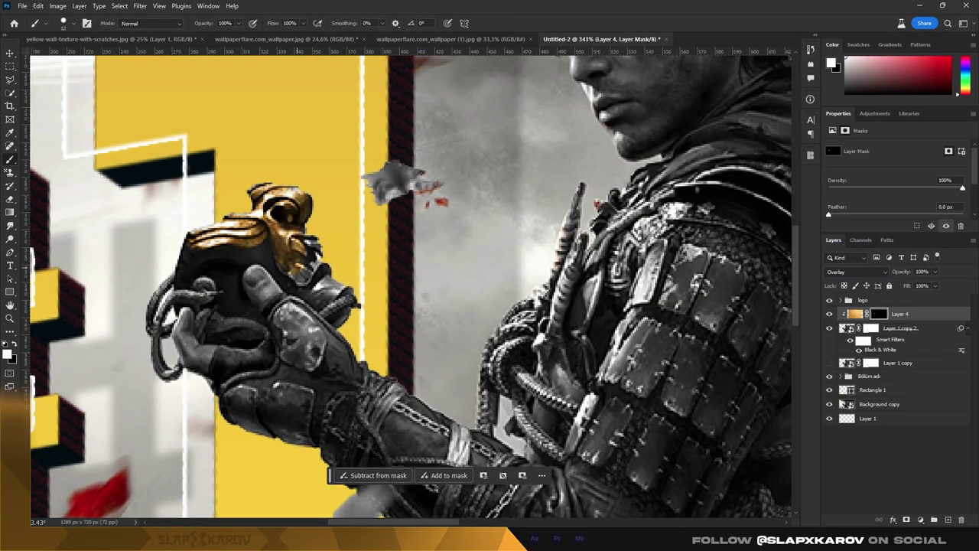
pyautogui.scroll(-1, 410, 287)
pyautogui.click(291, 290)
pyautogui.scroll(-2, 410, 287)
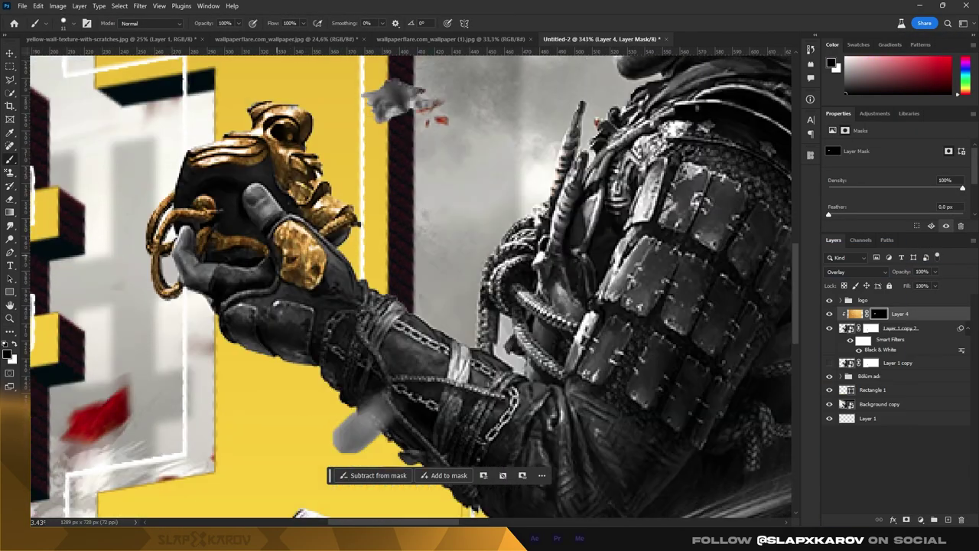
pyautogui.scroll(-2, 410, 287)
pyautogui.keyDown('alt'); pyautogui.scroll(3, 353, 365); pyautogui.keyUp('alt')
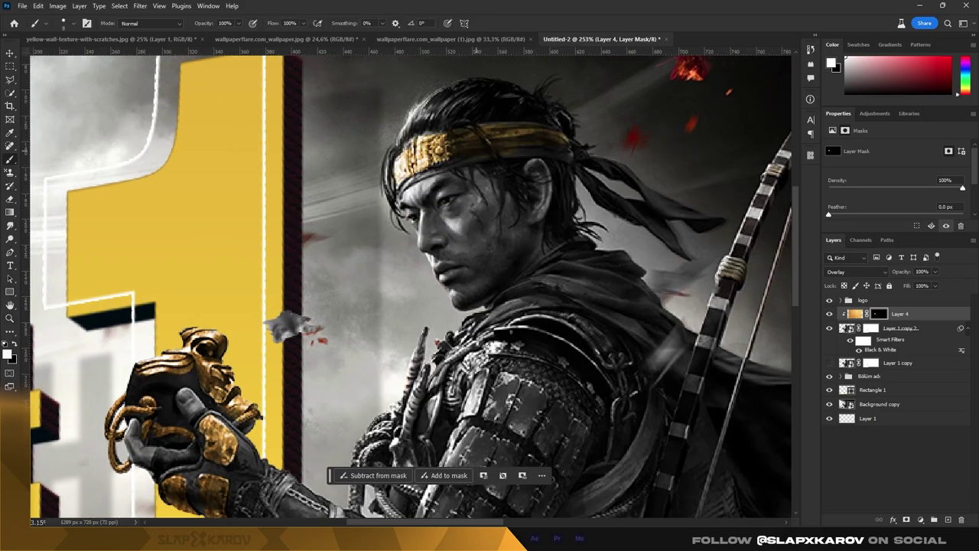
pyautogui.keyDown('alt'); pyautogui.scroll(3, 788, 218); pyautogui.keyUp('alt')
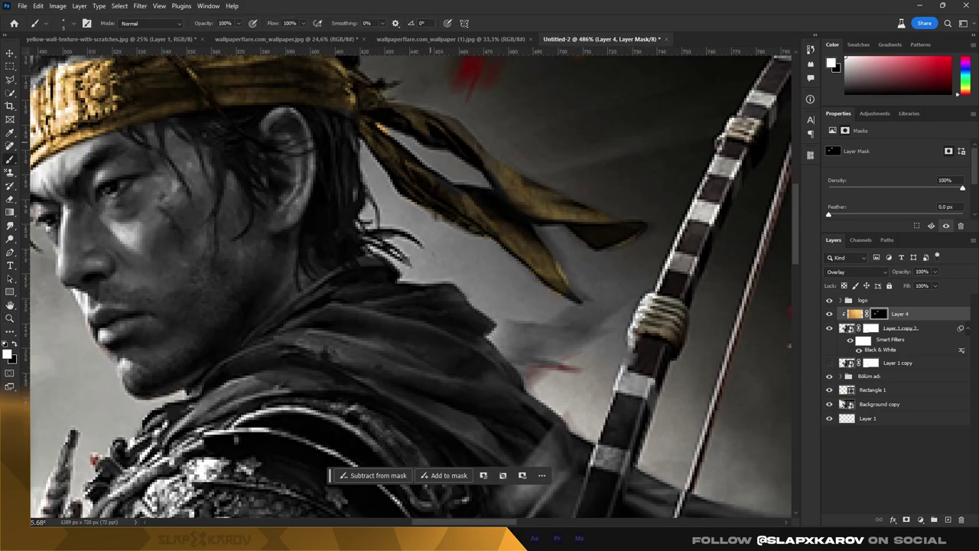
pyautogui.scroll(-3, 410, 287)
# Step: Adjust the brush and paint gold onto the hook and sword guard
pyautogui.hotkey('ctrl', '0')
pyautogui.scroll(4, 442, 176)
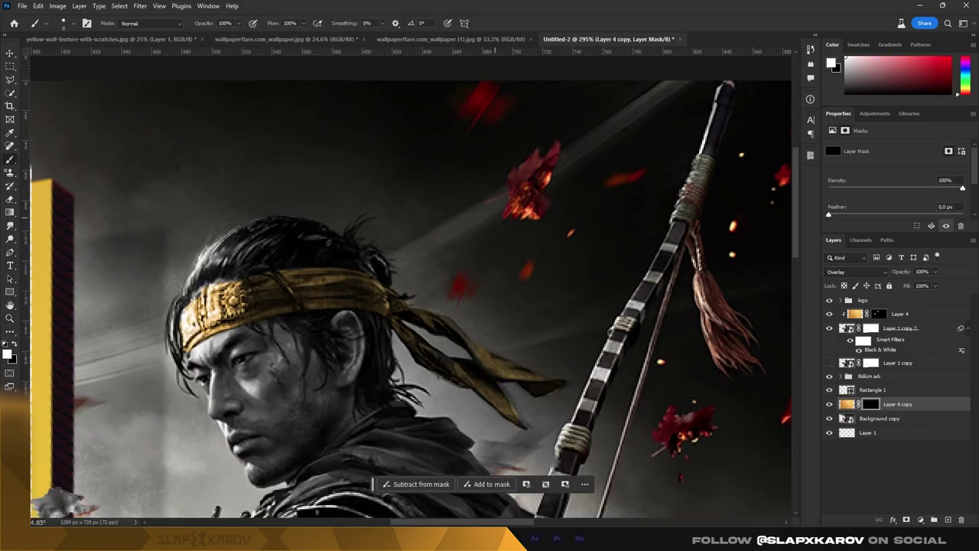
pyautogui.keyDown('alt'); pyautogui.scroll(-3, 774, 289); pyautogui.keyUp('alt')
pyautogui.scroll(-3, 774, 289)
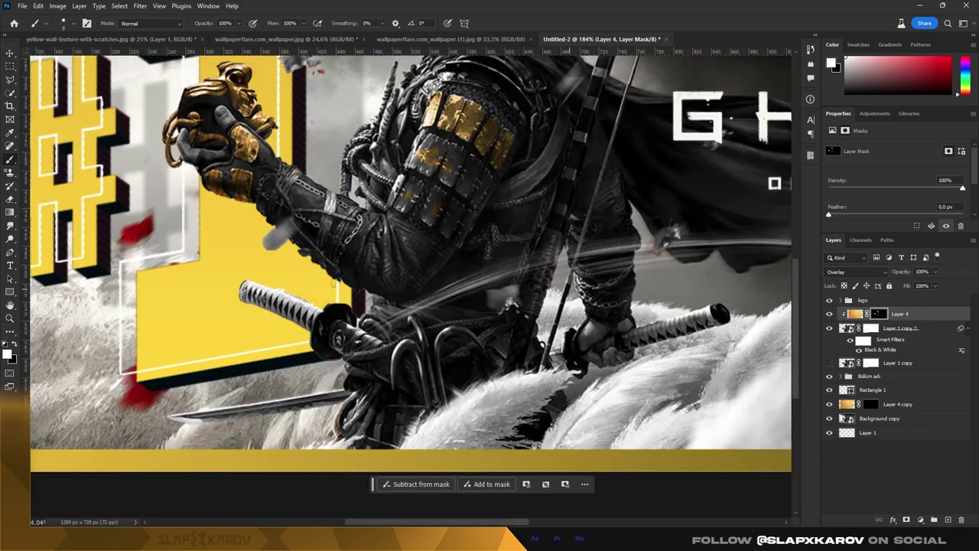
pyautogui.keyDown('alt'); pyautogui.scroll(2, 459, 291); pyautogui.keyUp('alt')
pyautogui.rightClick(387, 263)
pyautogui.press('Escape')
pyautogui.scroll(-2, 387, 264)
pyautogui.press('b')
pyautogui.keyDown('alt'); pyautogui.scroll(2, 291, 322); pyautogui.keyUp('alt')
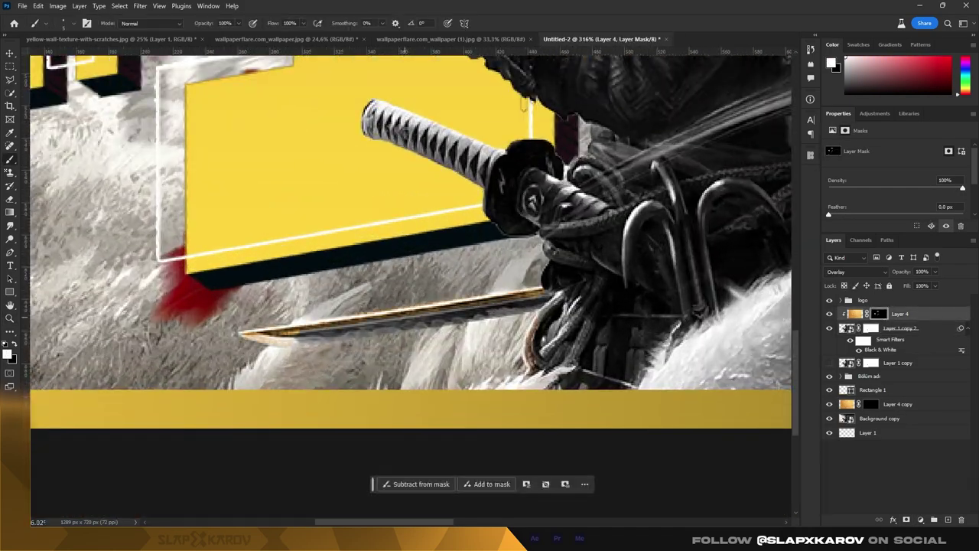
pyautogui.keyDown('alt'); pyautogui.scroll(2, 535, 199); pyautogui.keyUp('alt')
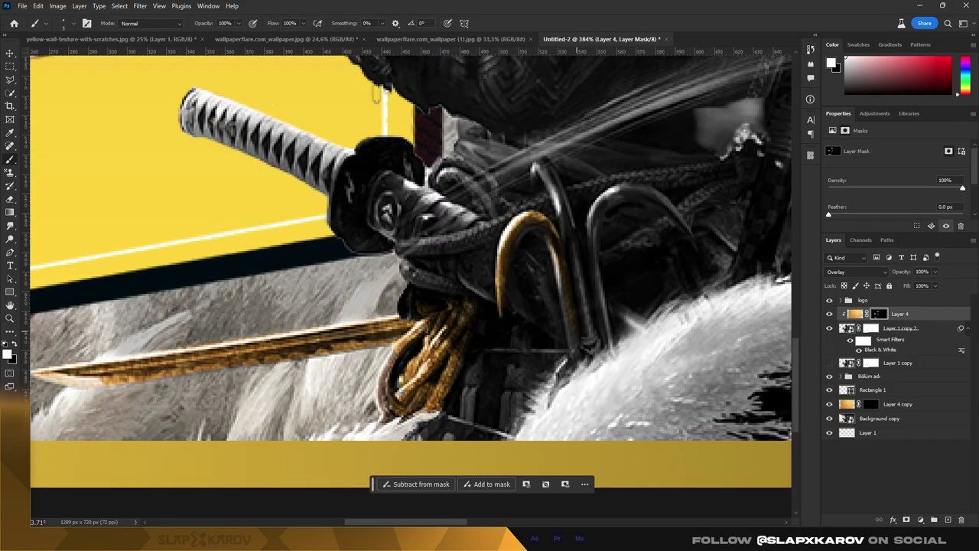
pyautogui.moveTo(589, 191); pyautogui.dragTo(658, 197)
pyautogui.scroll(3, 413, 283)
pyautogui.moveTo(379, 306); pyautogui.dragTo(414, 289)
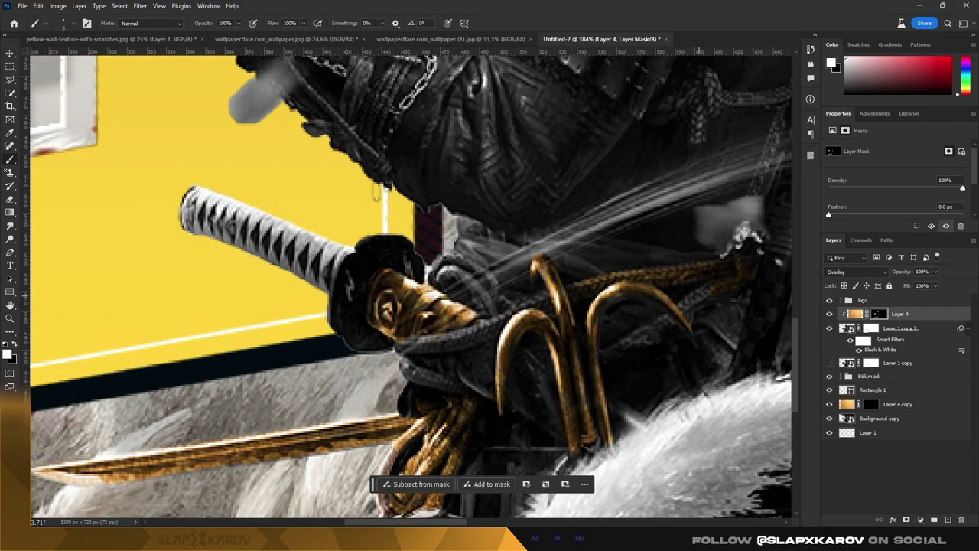
# Step: Switch between the black-and-white samurai layer and the gold overlay layer to compare
pyautogui.keyDown('alt'); pyautogui.scroll(-5, 489, 268); pyautogui.keyUp('alt')
pyautogui.keyDown('alt'); pyautogui.scroll(5, 535, 229); pyautogui.keyUp('alt')
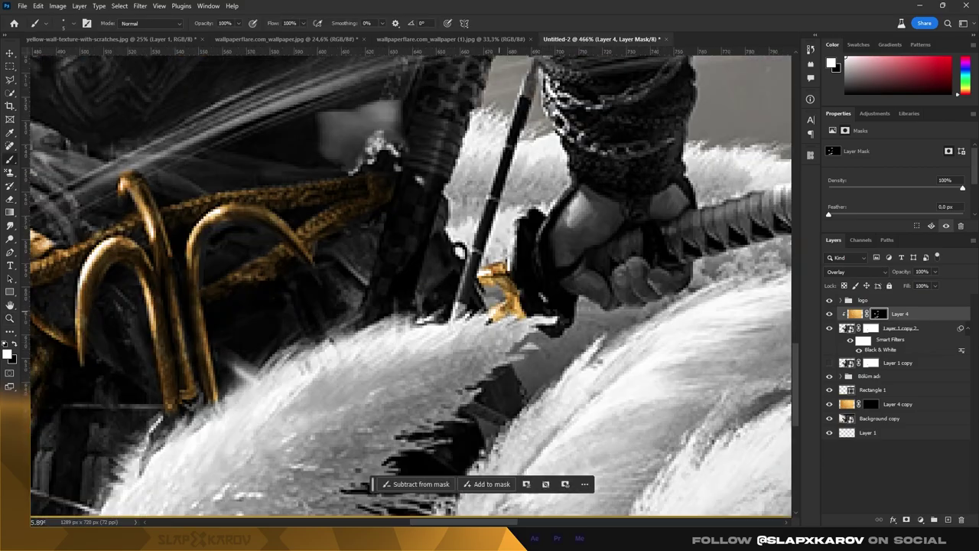
pyautogui.keyDown('alt'); pyautogui.scroll(-3, 536, 229); pyautogui.keyUp('alt')
pyautogui.keyDown('alt'); pyautogui.scroll(1, 624, 195); pyautogui.keyUp('alt')
pyautogui.hotkey('alt', '[')
pyautogui.keyDown('alt'); pyautogui.scroll(1, 587, 252); pyautogui.keyUp('alt')
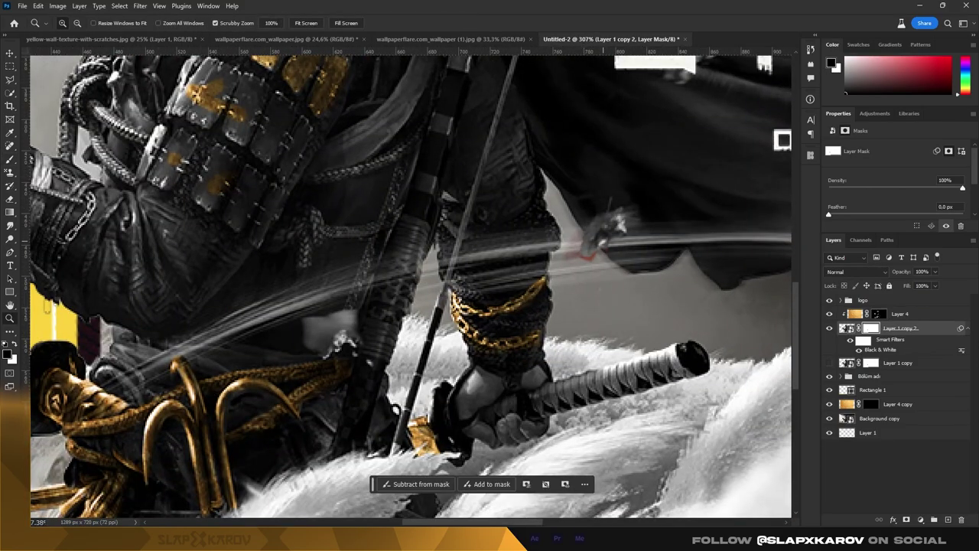
pyautogui.hotkey('alt', ']')
pyautogui.keyDown('alt'); pyautogui.scroll(-5, 413, 283); pyautogui.keyUp('alt')
pyautogui.keyDown('alt'); pyautogui.scroll(4, 413, 283); pyautogui.keyUp('alt')
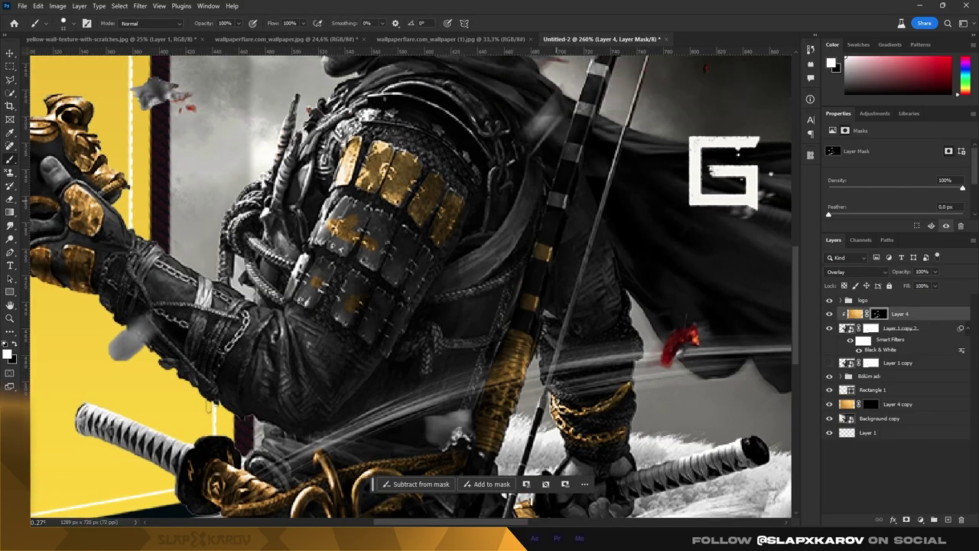
pyautogui.scroll(3, 413, 283)
pyautogui.keyDown('alt'); pyautogui.scroll(-5, 413, 283); pyautogui.keyUp('alt')
pyautogui.keyDown('alt'); pyautogui.scroll(5, 428, 306); pyautogui.keyUp('alt')
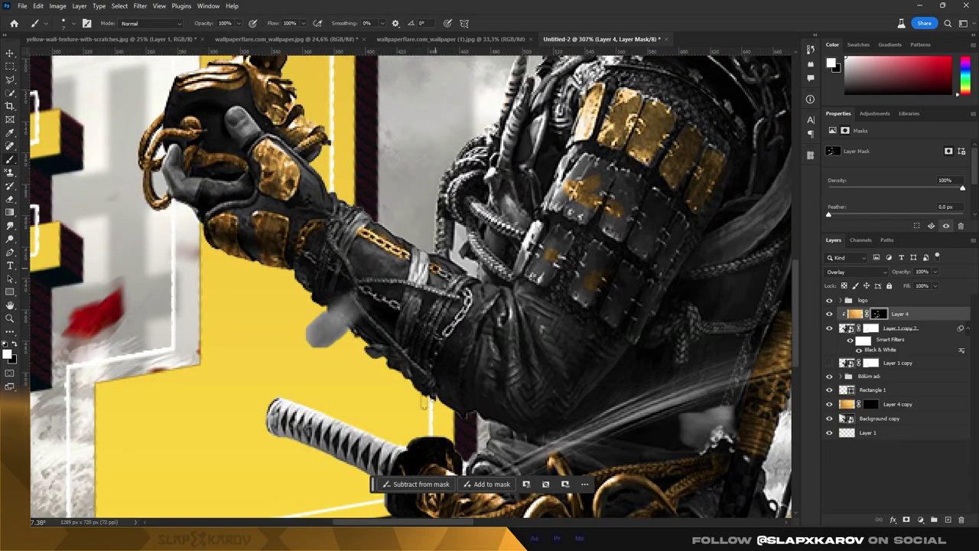
pyautogui.keyDown('alt'); pyautogui.scroll(2, 425, 402); pyautogui.keyUp('alt')
pyautogui.keyDown('alt'); pyautogui.scroll(-2, 436, 402); pyautogui.keyUp('alt')
pyautogui.keyDown('alt'); pyautogui.scroll(-1, 451, 404); pyautogui.keyUp('alt')
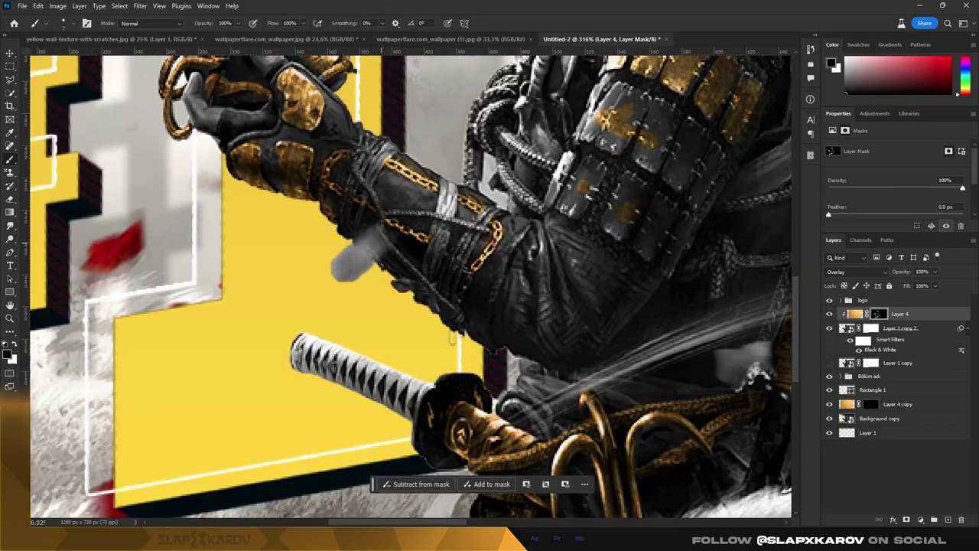
pyautogui.keyDown('alt'); pyautogui.scroll(3, 467, 405); pyautogui.keyUp('alt')
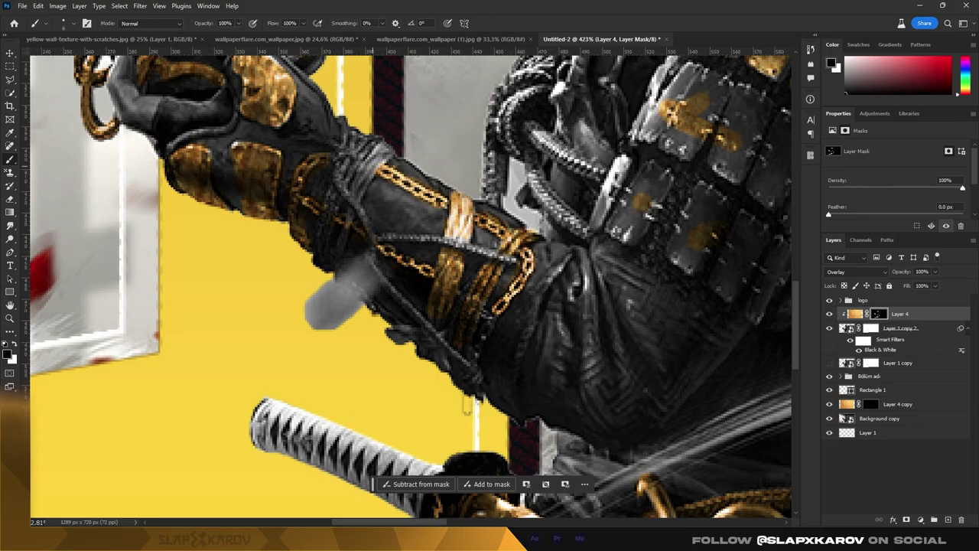
pyautogui.keyDown('alt'); pyautogui.scroll(-2, 467, 405); pyautogui.keyUp('alt')
pyautogui.scroll(2, 505, 221)
pyautogui.keyDown('alt'); pyautogui.scroll(3, 536, 191); pyautogui.keyUp('alt')
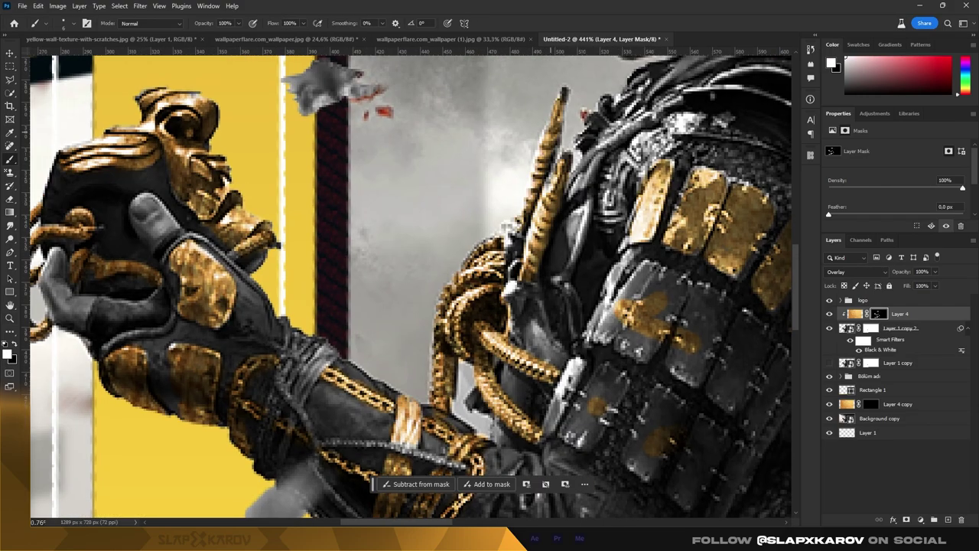
pyautogui.keyDown('alt'); pyautogui.scroll(-3, 536, 192); pyautogui.keyUp('alt')
pyautogui.keyDown('alt'); pyautogui.scroll(3, 465, 260); pyautogui.keyUp('alt')
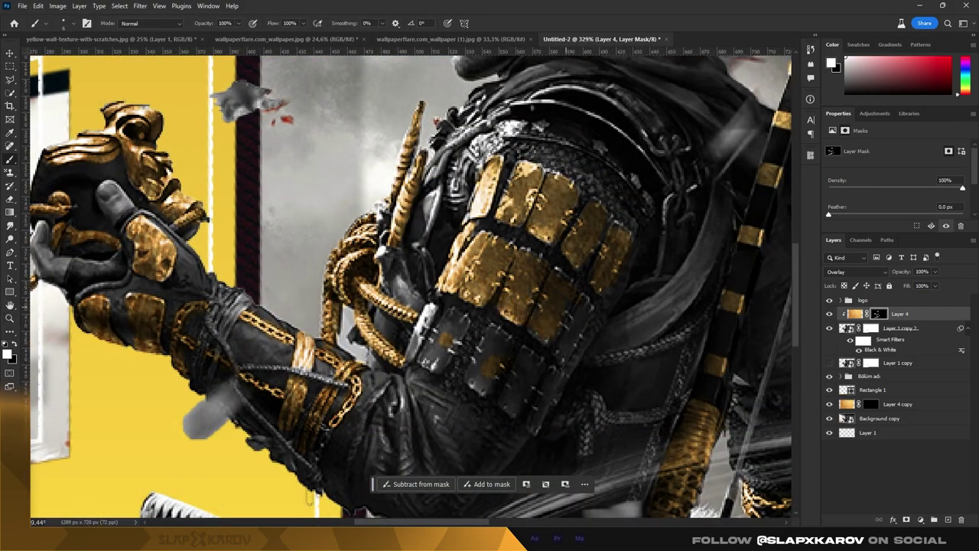
# Step: Zoom in on the armoured arm, then on the samurai's face and bow
pyautogui.hotkey('ctrl', '0')
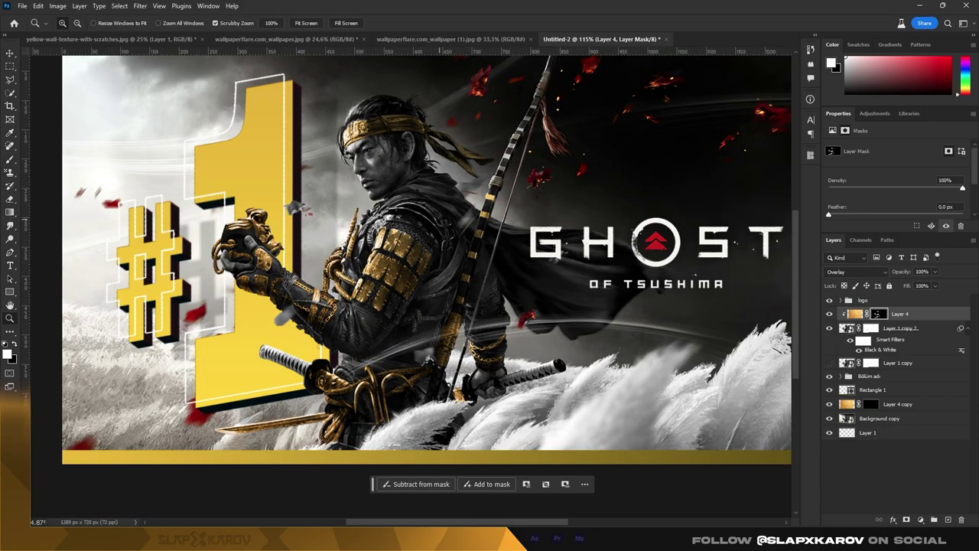
pyautogui.moveTo(388, 298); pyautogui.dragTo(474, 298)
pyautogui.hotkey('ctrl', '0')
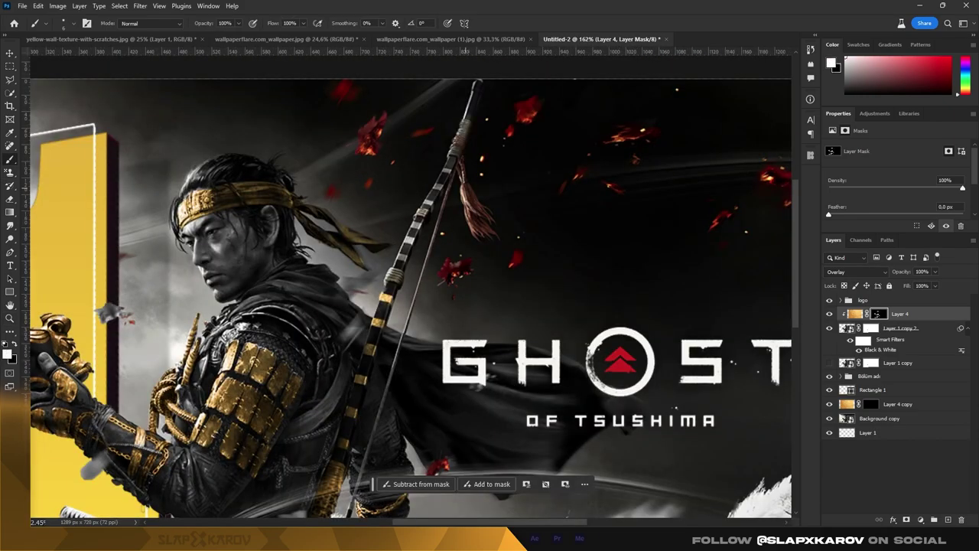
pyautogui.keyDown('alt'); pyautogui.scroll(2, 459, 268); pyautogui.keyUp('alt')
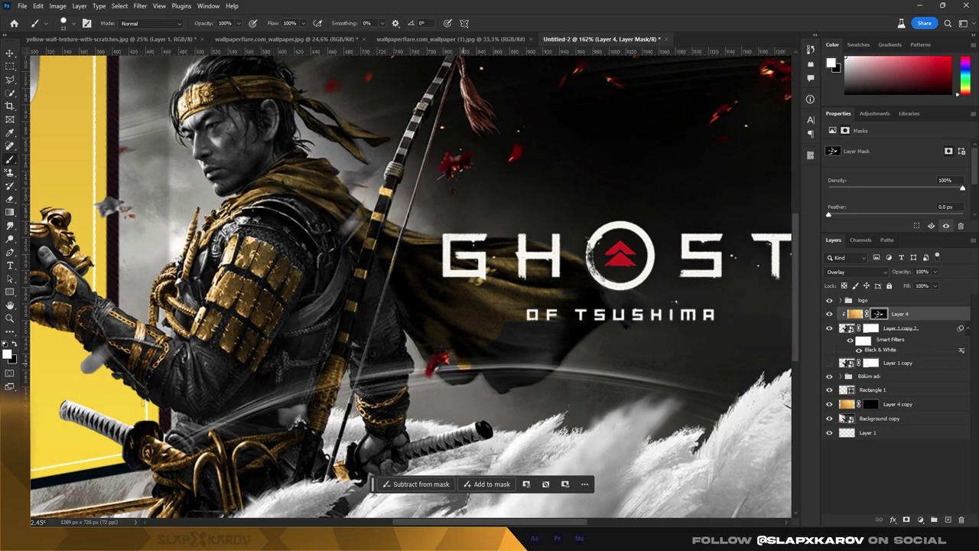
pyautogui.moveTo(294, 153); pyautogui.dragTo(367, 153)
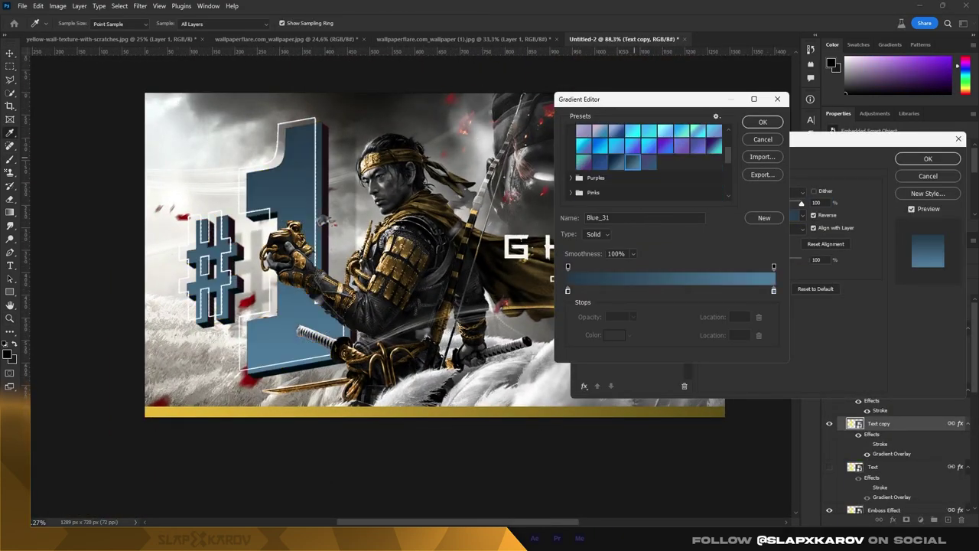
# Step: Try a gray gradient preset, then give the #1 a peach sand gradient
pyautogui.click(697, 153)
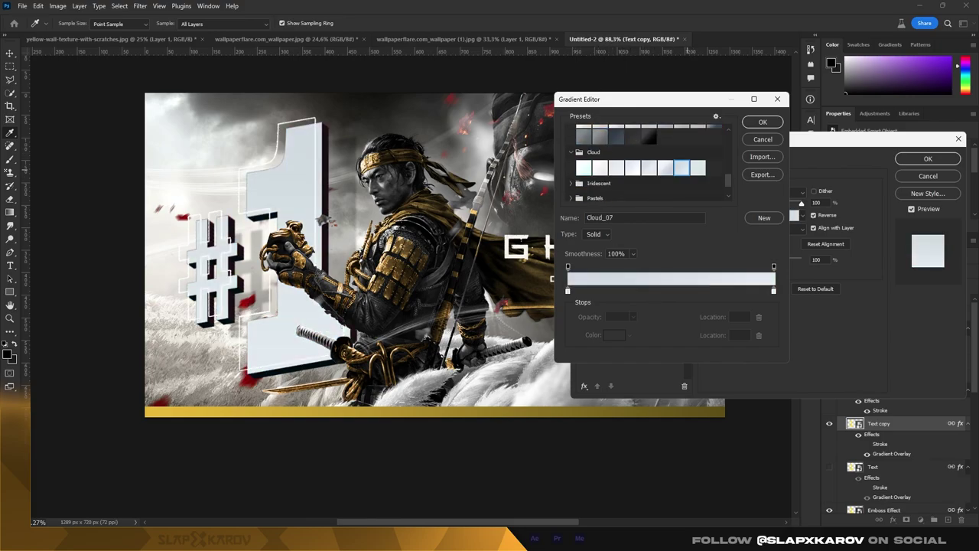
pyautogui.click(633, 193)
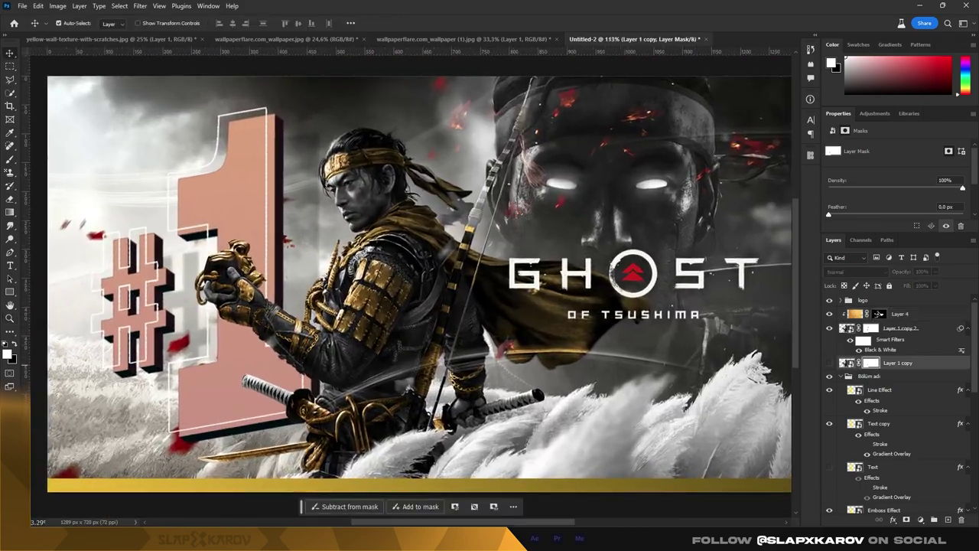
pyautogui.doubleClick(847, 363)
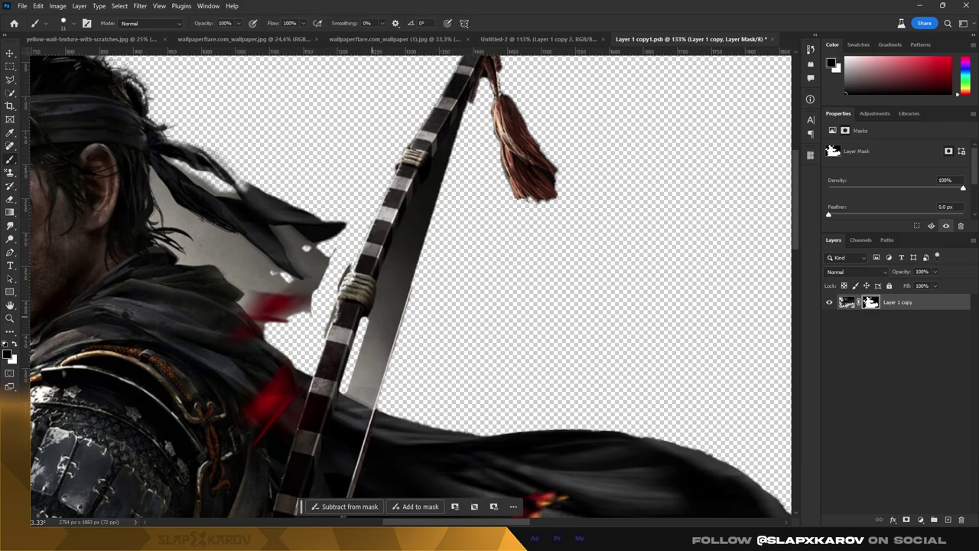
# Step: Mask out the grey strip between bow and string, save, and return to the thumbnail
pyautogui.moveTo(367, 322); pyautogui.dragTo(430, 186)
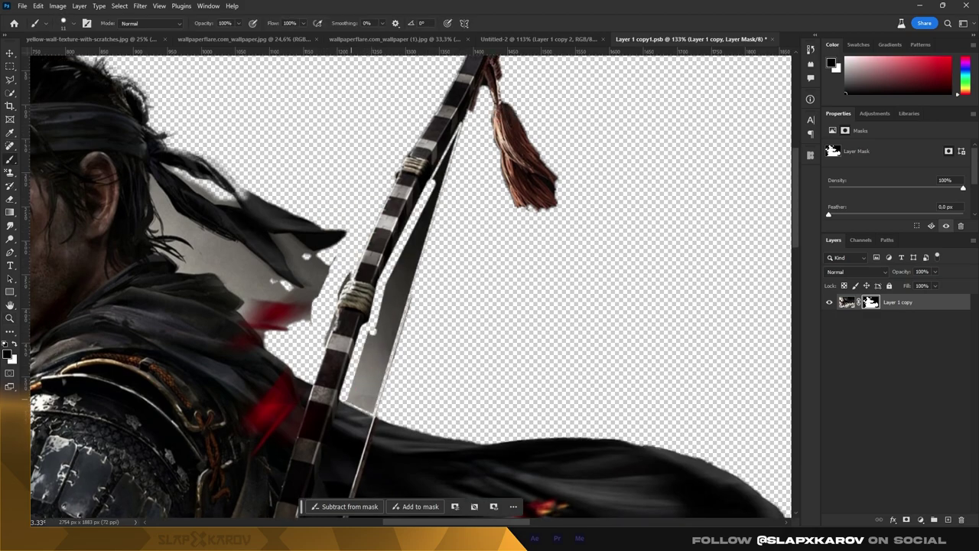
pyautogui.scroll(5, 398, 306)
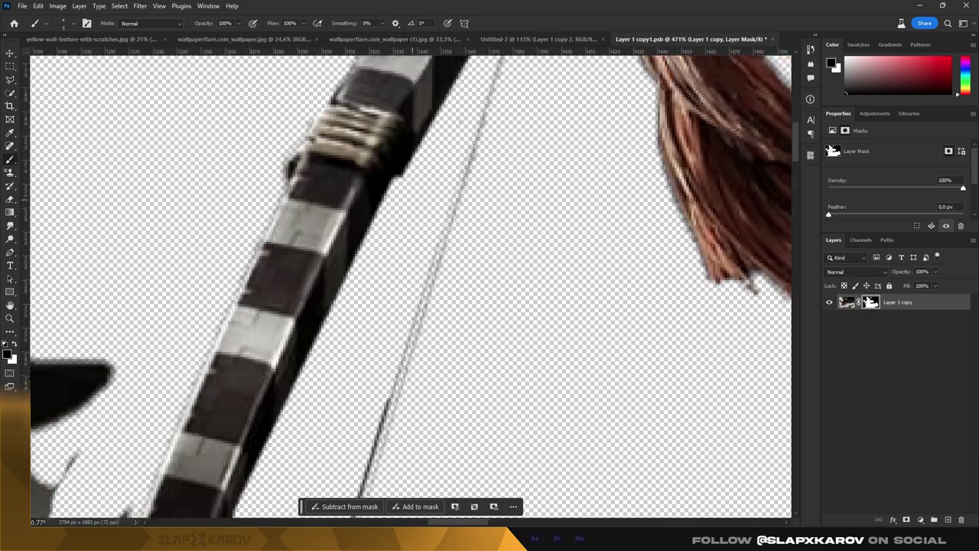
pyautogui.hotkey('ctrl', '0')
pyautogui.hotkey('ctrl', 'Tab')
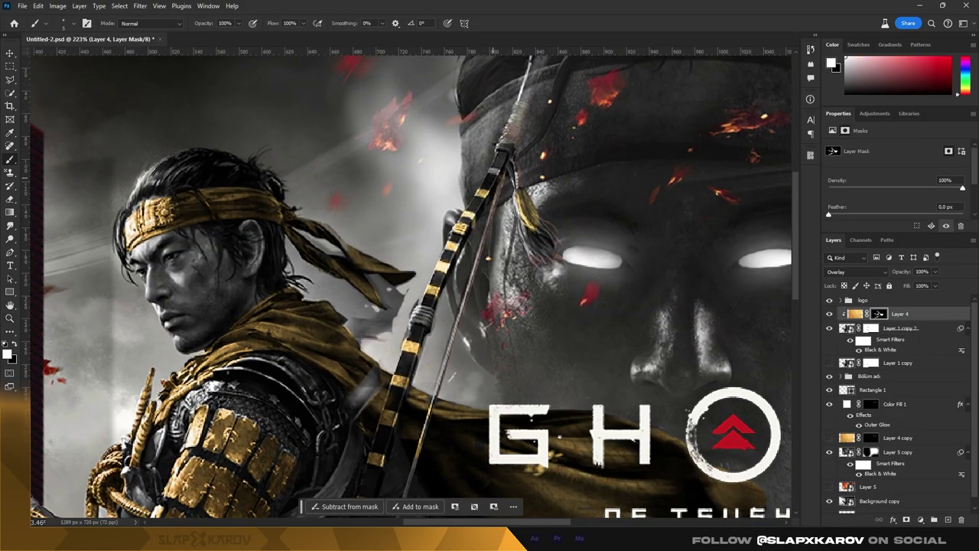
# Step: Move to the layer below, then select the gold overlay layer's mask
pyautogui.hotkey('alt', '[')
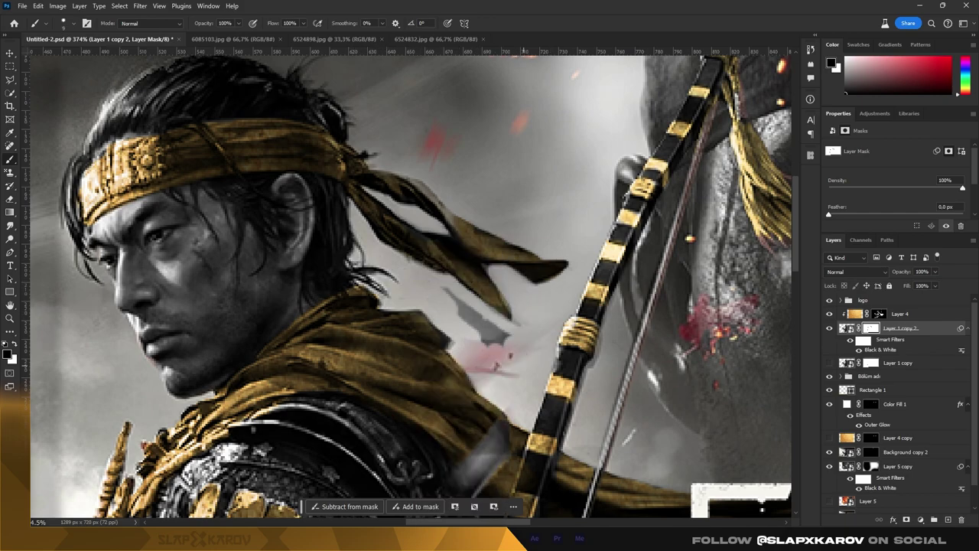
pyautogui.click(879, 315)
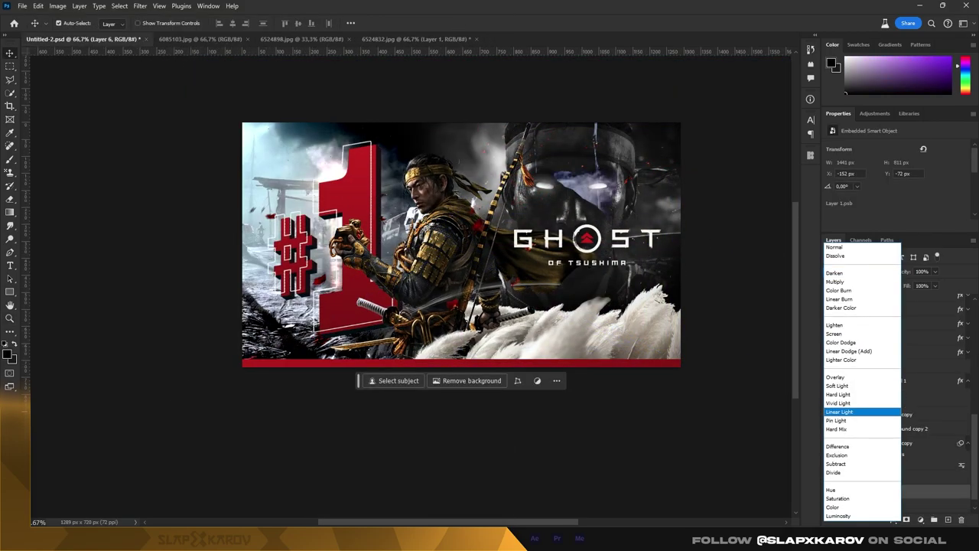
# Step: Set Layer 6 to Linear Light, duplicate it, and convert the copy to Black & White
pyautogui.click(840, 411)
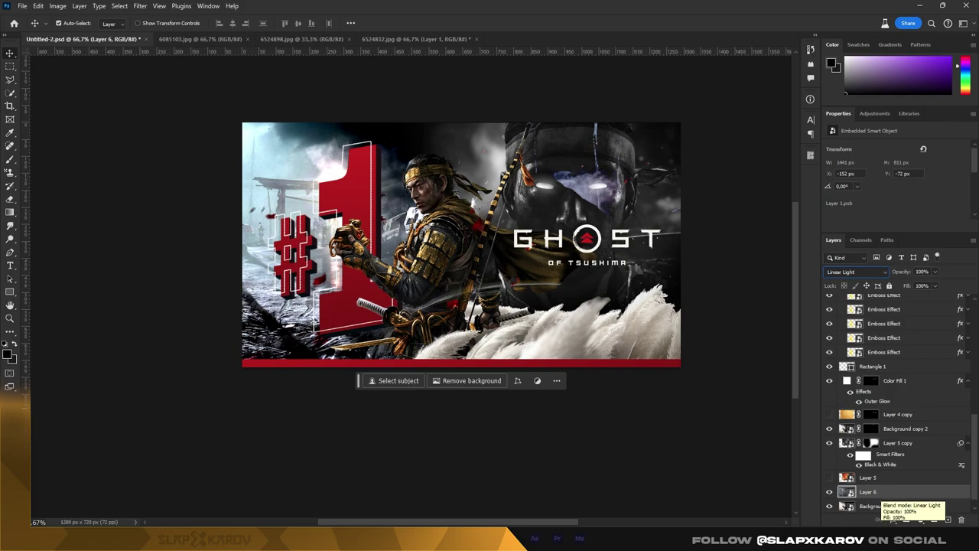
pyautogui.hotkey('ctrl', 'j')
pyautogui.hotkey('ctrl', 'alt', 'shift', 'b')
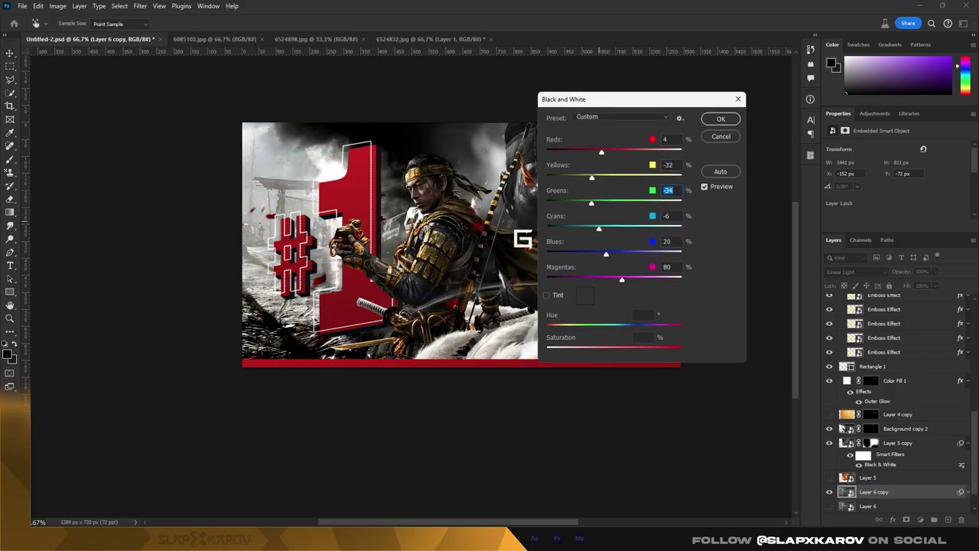
pyautogui.press('Return')
# Step: Paint black on the copy's mask to hide the grey effect on part of the background
pyautogui.press('b')
pyautogui.press('x')
pyautogui.rightClick(394, 218)
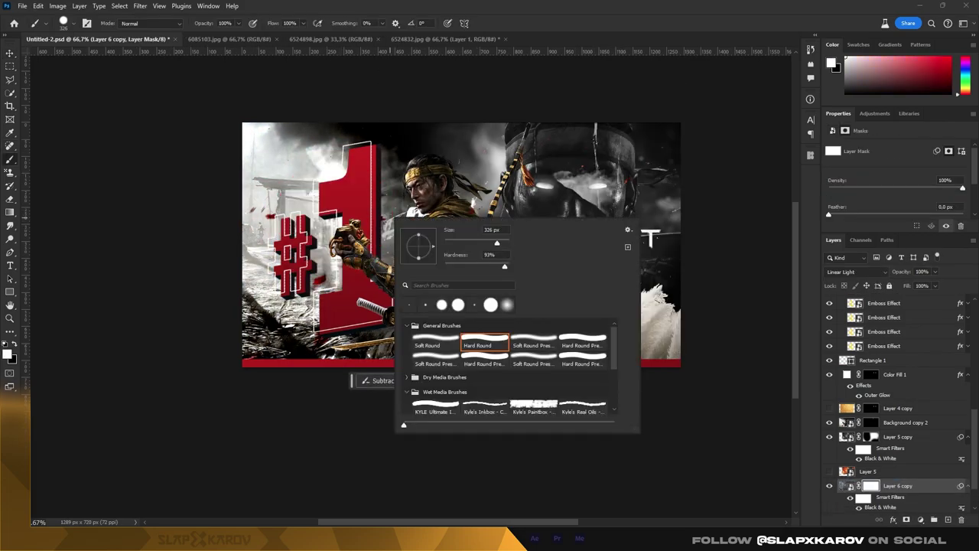
pyautogui.press('Escape')
pyautogui.moveTo(704, 295)
pyautogui.mouseDown()
pyautogui.moveTo(535, 176)
pyautogui.moveTo(527, 288)
pyautogui.mouseUp()
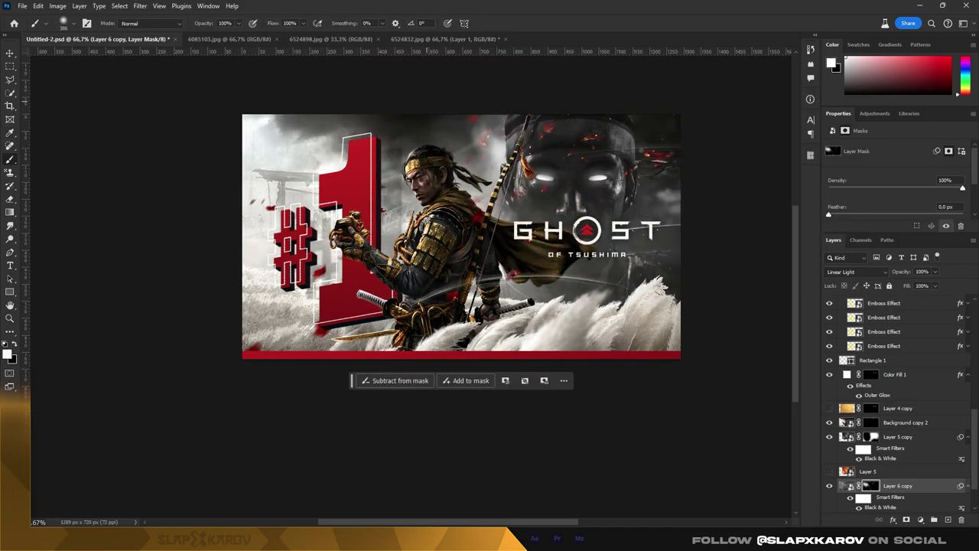
pyautogui.press('z')
pyautogui.moveTo(324, 199); pyautogui.dragTo(345, 199)
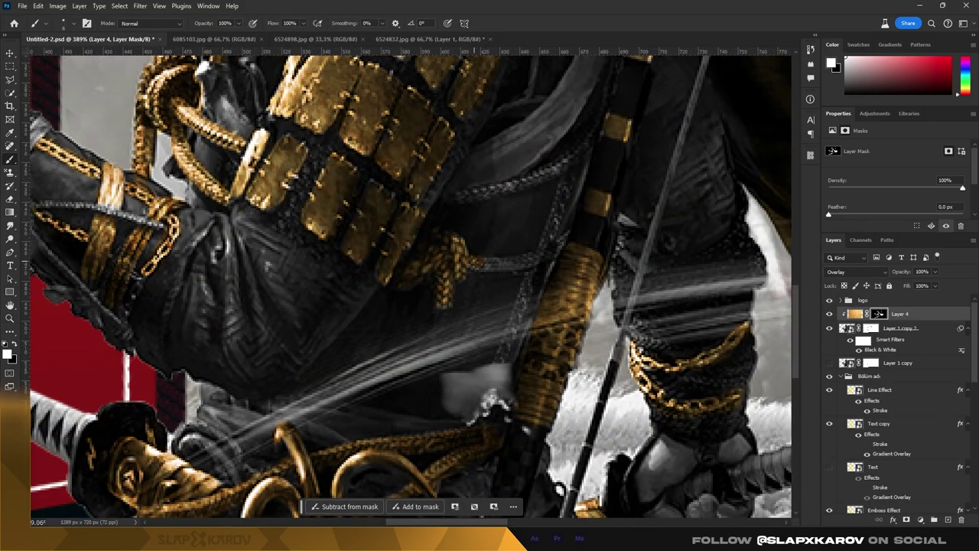
# Step: Paint white on Layer 4's mask along the katana hilt to reveal gold
pyautogui.scroll(1, 410, 287)
pyautogui.scroll(1, 410, 286)
pyautogui.scroll(1, 410, 286)
pyautogui.scroll(1, 410, 286)
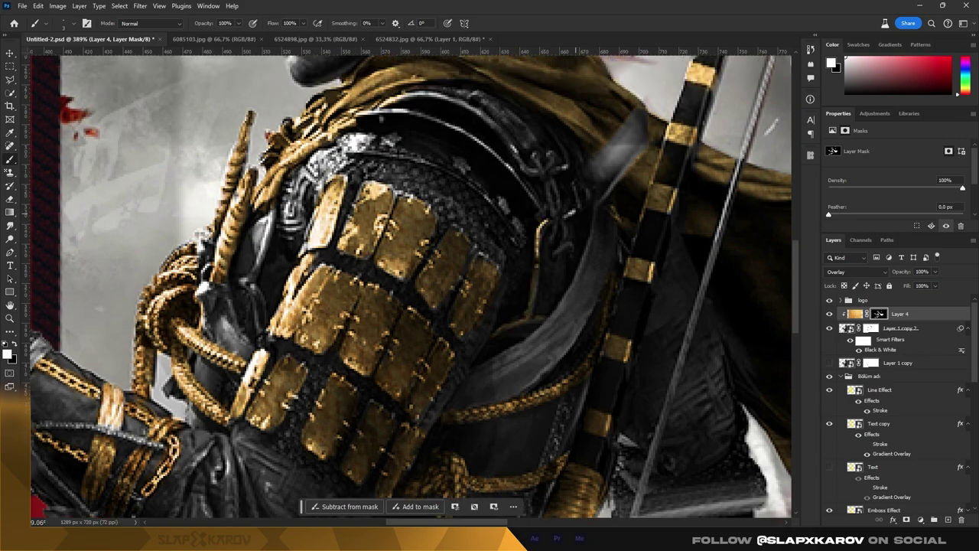
pyautogui.scroll(1, 410, 286)
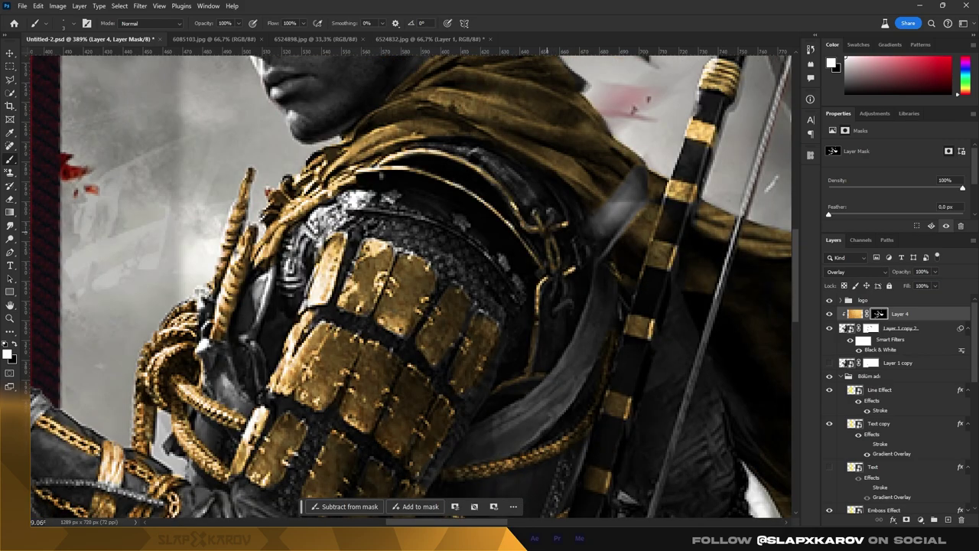
pyautogui.scroll(-1, 417, 375)
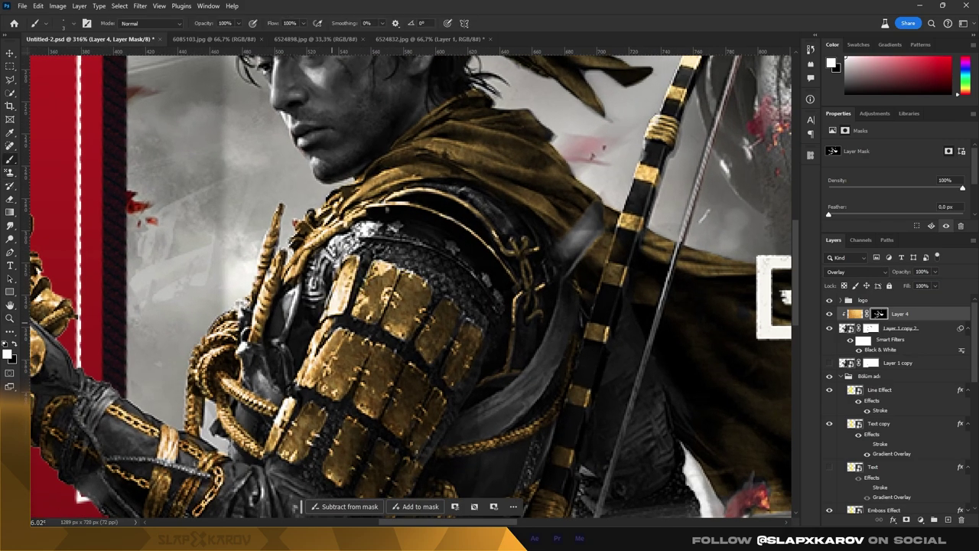
pyautogui.scroll(-1, 410, 286)
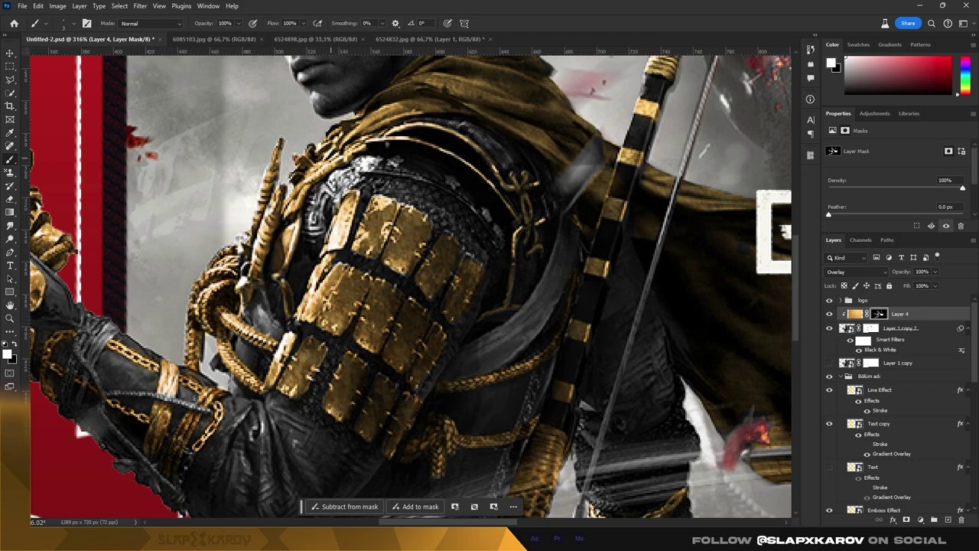
pyautogui.scroll(1, 410, 286)
pyautogui.scroll(-2, 410, 286)
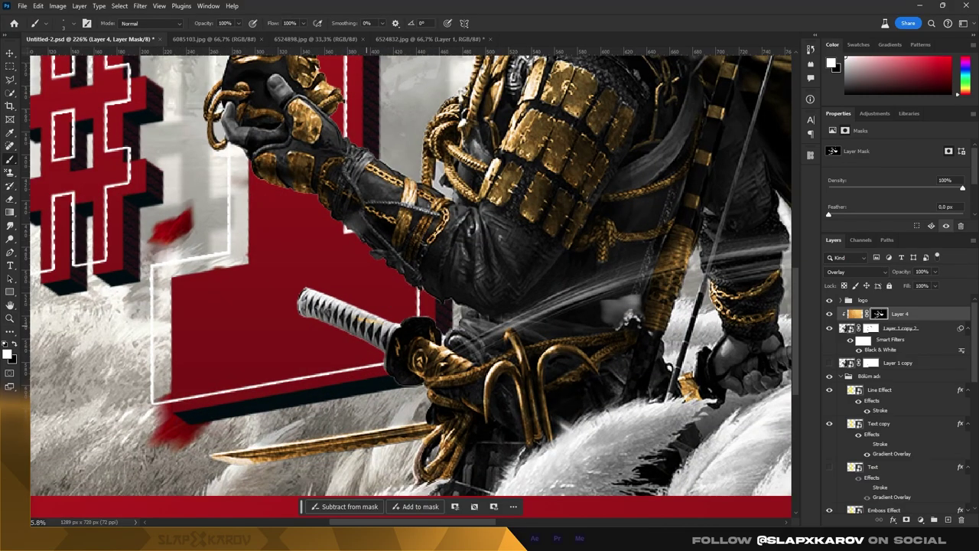
pyautogui.scroll(-3, 359, 337)
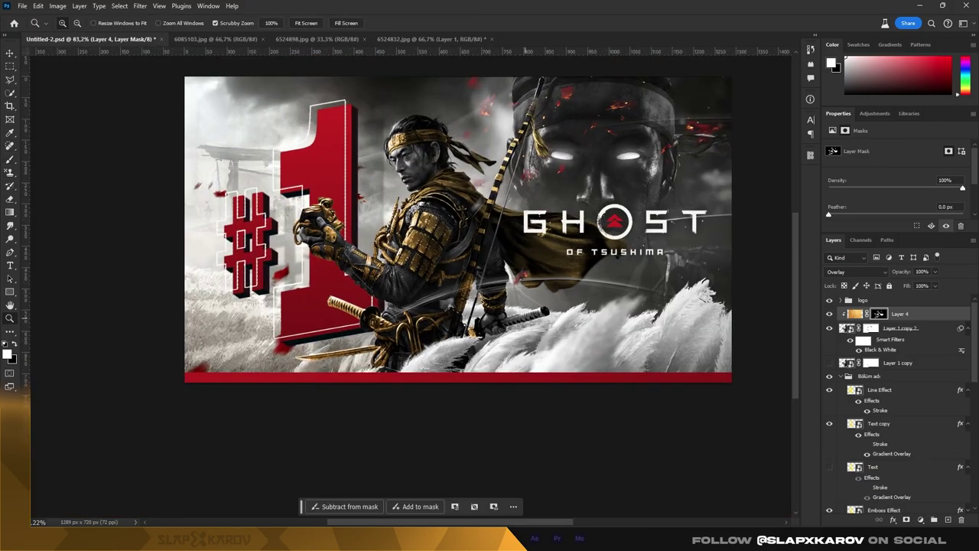
pyautogui.scroll(5, 581, 321)
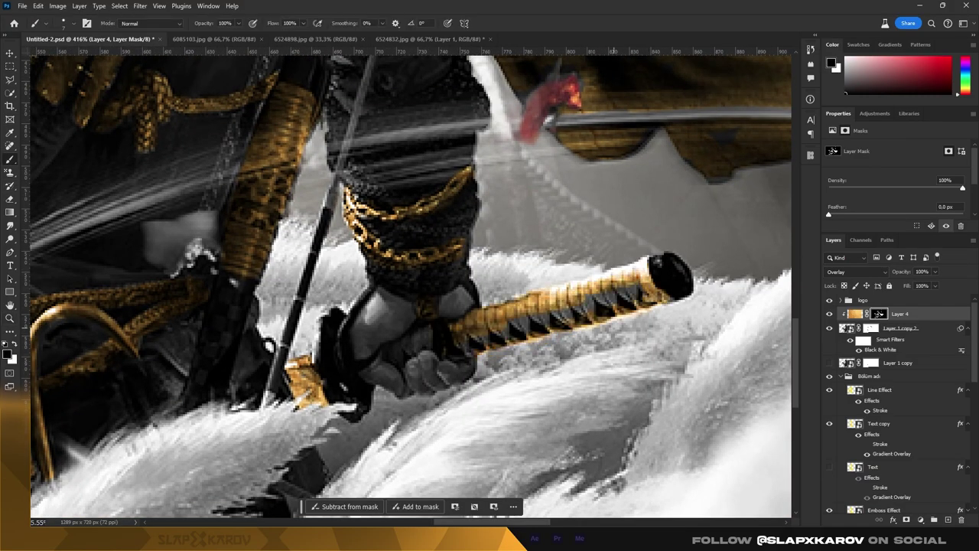
pyautogui.moveTo(635, 299); pyautogui.dragTo(421, 338)
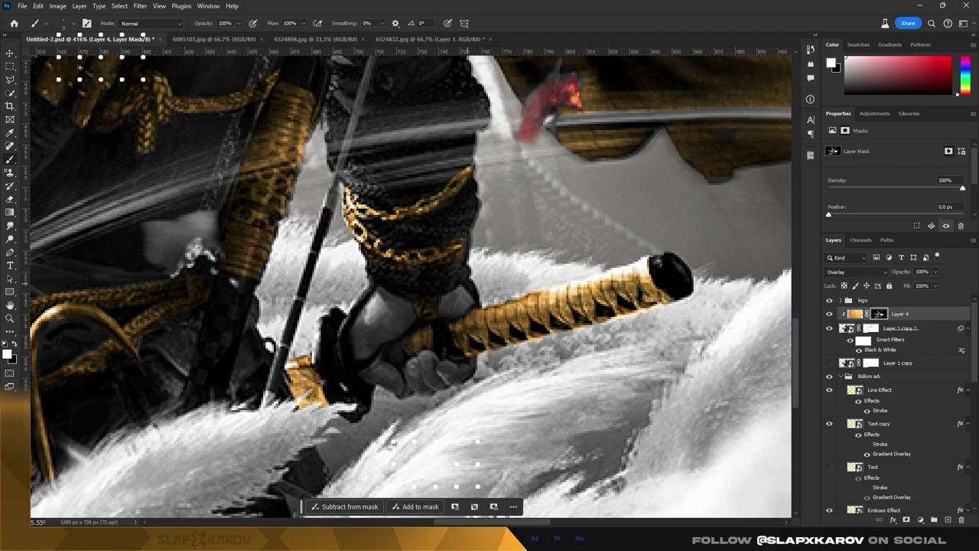
pyautogui.press('z')
pyautogui.keyDown('alt'); pyautogui.click(201, 275); pyautogui.keyUp('alt')
pyautogui.keyDown('alt'); pyautogui.click(201, 275); pyautogui.keyUp('alt')
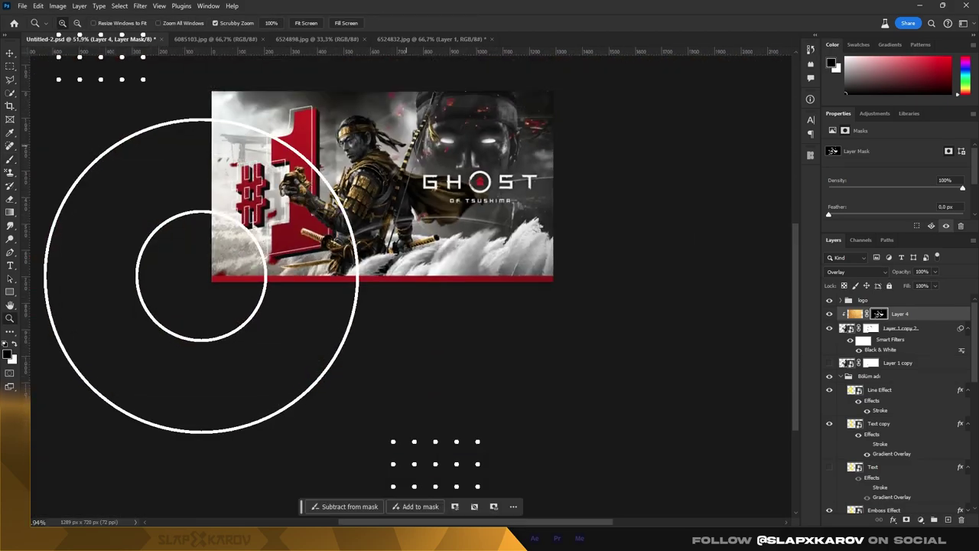
pyautogui.click(201, 276)
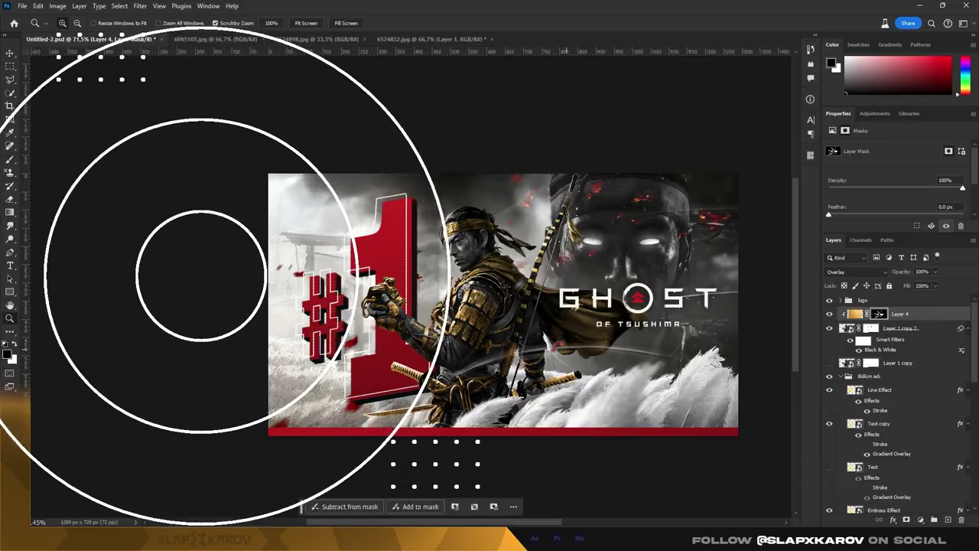